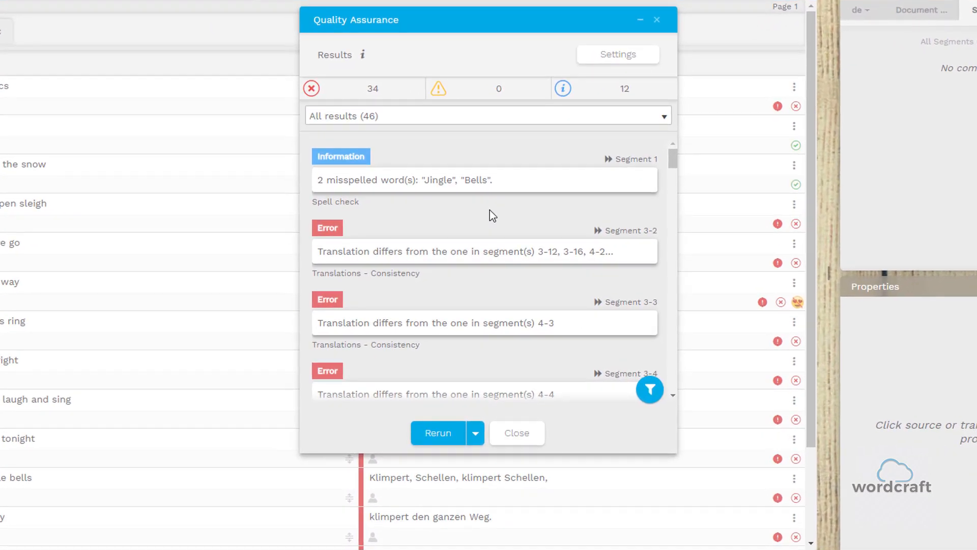
Export the Jingle Bells.doc QA results with 'Print this report to Excel' from the Rerun menu.
left_click(476, 435)
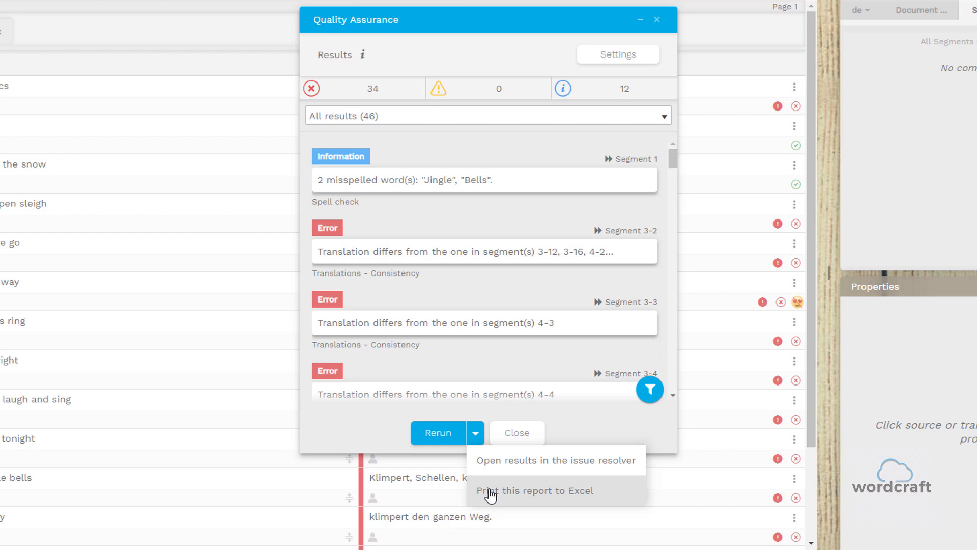
left_click(543, 497)
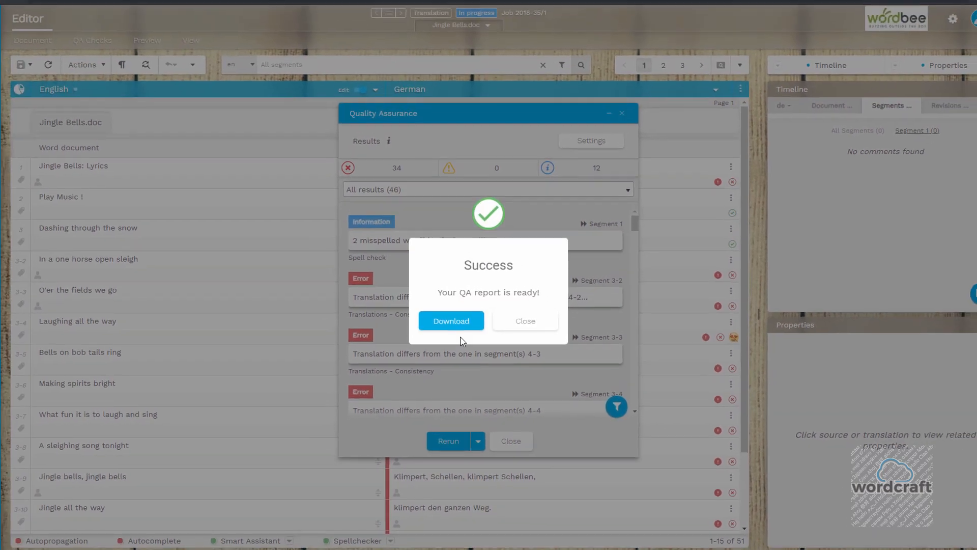
Download the QA report and review the QA results (1).xlsx workbook in Excel.
left_click(460, 329)
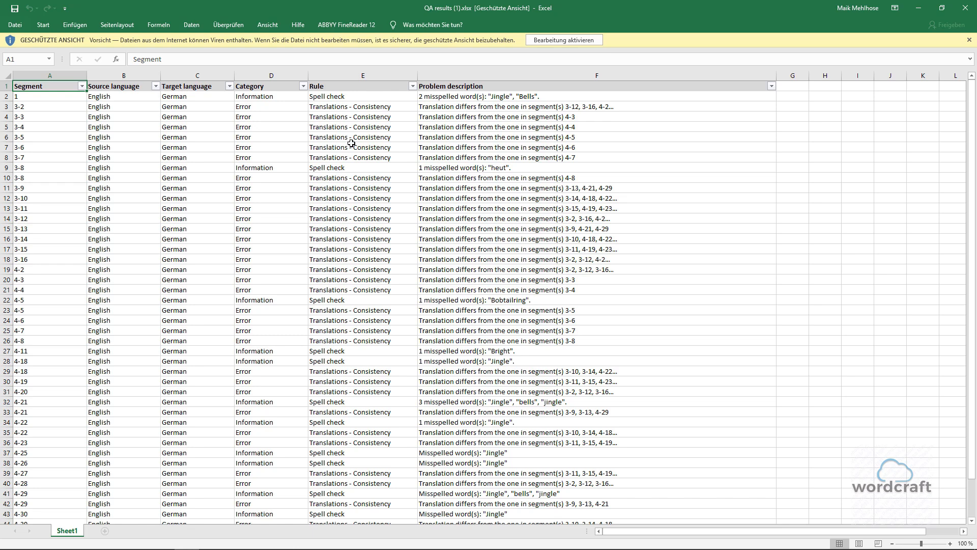
scroll(351, 143, "down", 4)
scroll(352, 143, "up", 3)
scroll(352, 143, "up", 1)
Close Excel, inspect segment 1's misspelled 'Jingle' and 'Bells' issue, then restore the QA results.
left_click(966, 8)
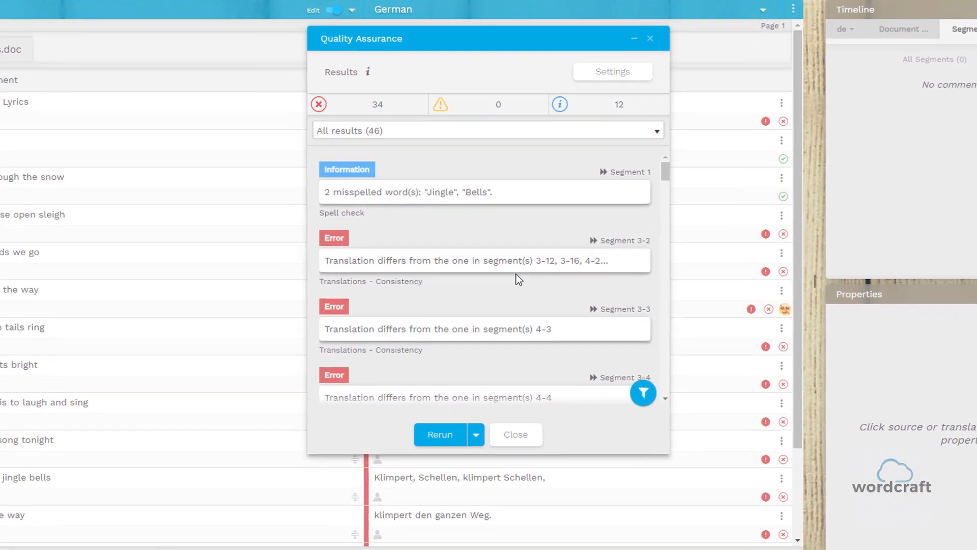
left_click(638, 25)
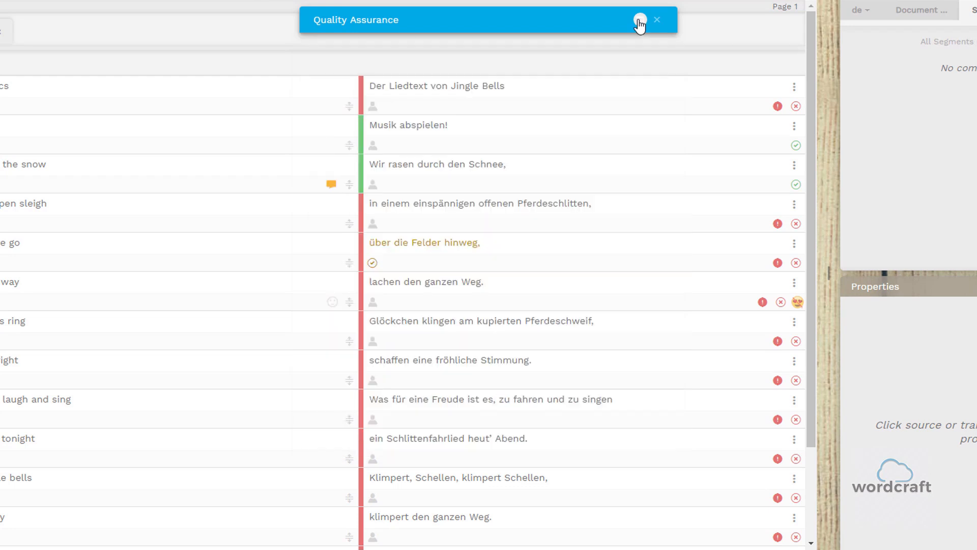
left_click(531, 89)
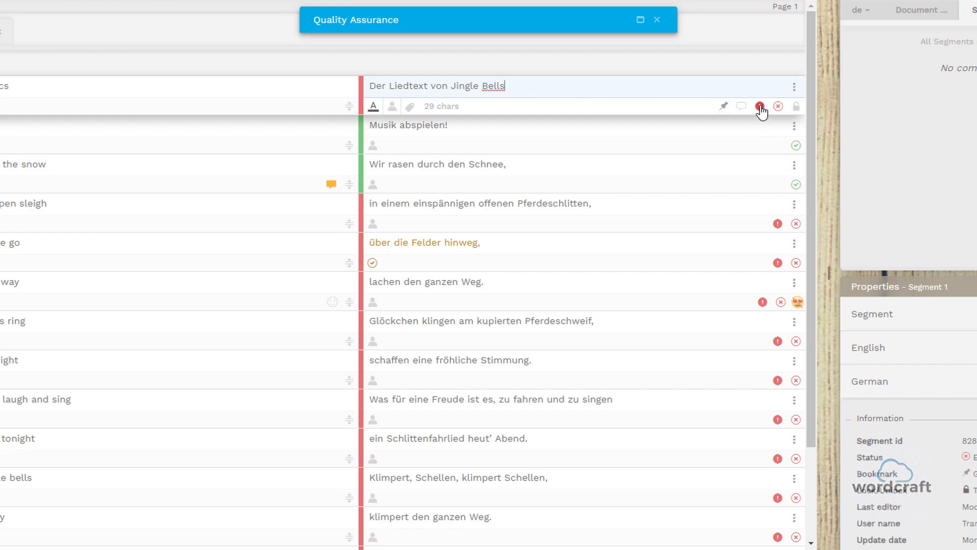
mouse_move(759, 108)
left_click(640, 20)
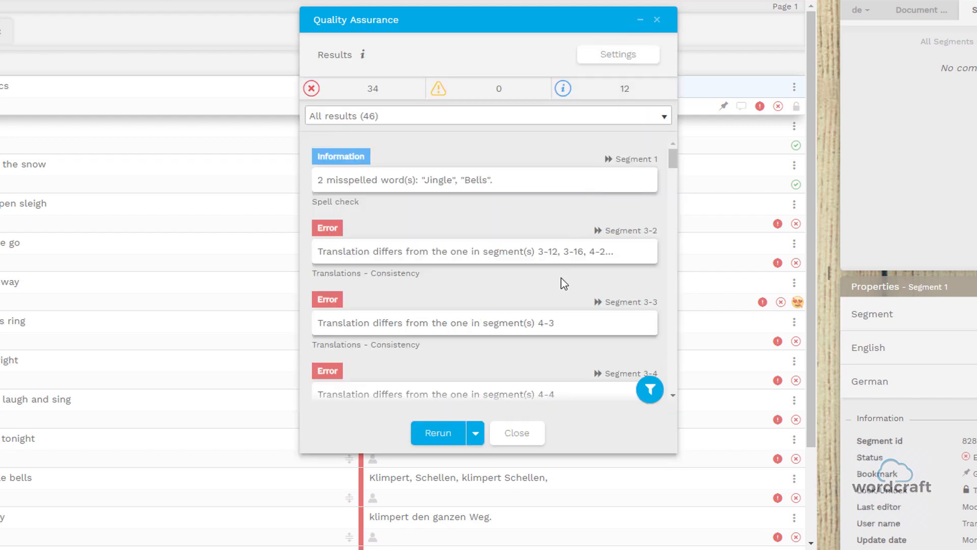
Check the QA Settings (Display mode: Issue resolver), then reopen the Rerun options from Results.
left_click(475, 438)
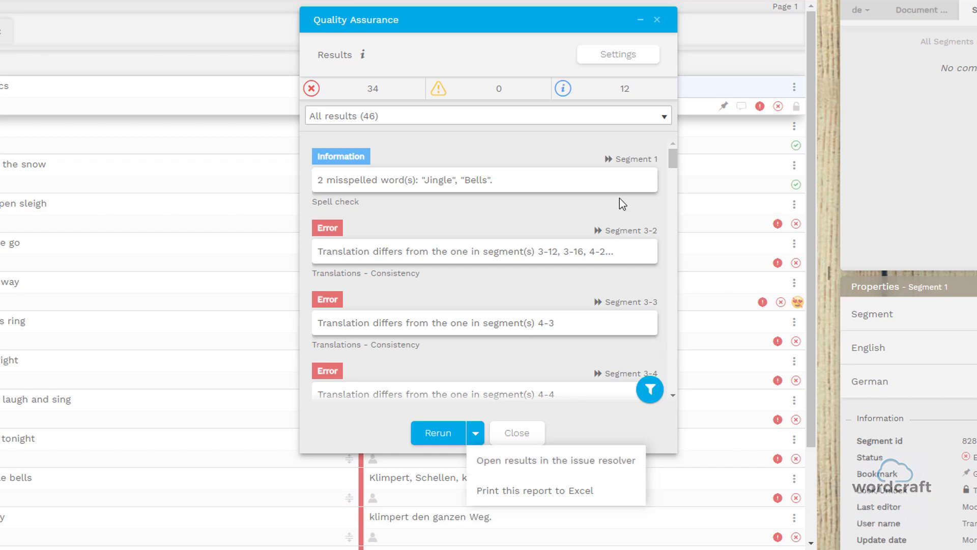
left_click(617, 56)
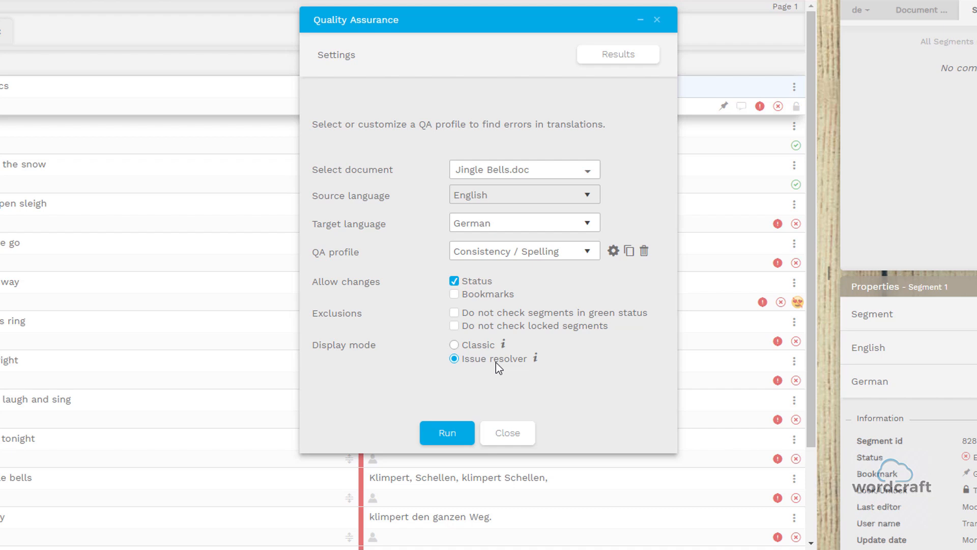
left_click(626, 60)
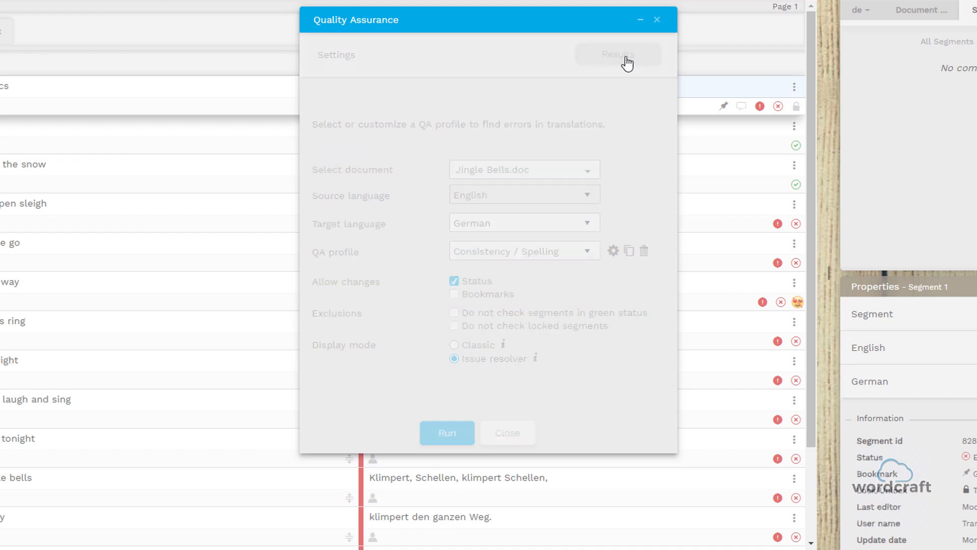
left_click(475, 442)
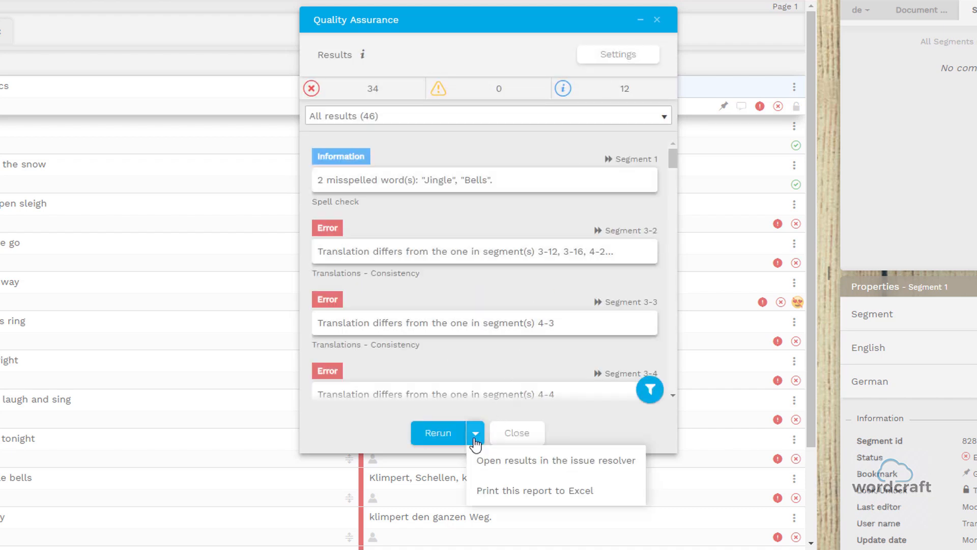
Open the results in the issue resolver, expand all segments, and load Segment 1's Spell check issue.
left_click(530, 460)
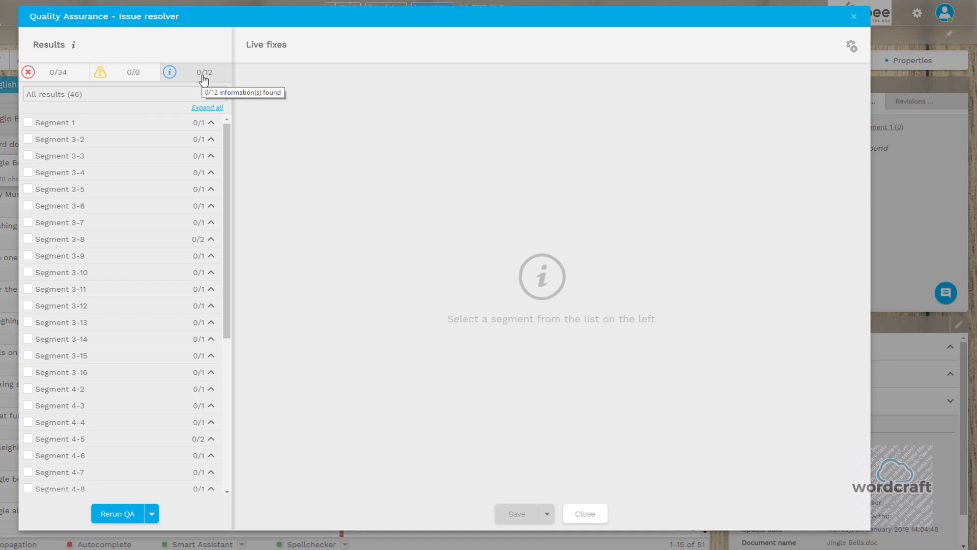
left_click(207, 108)
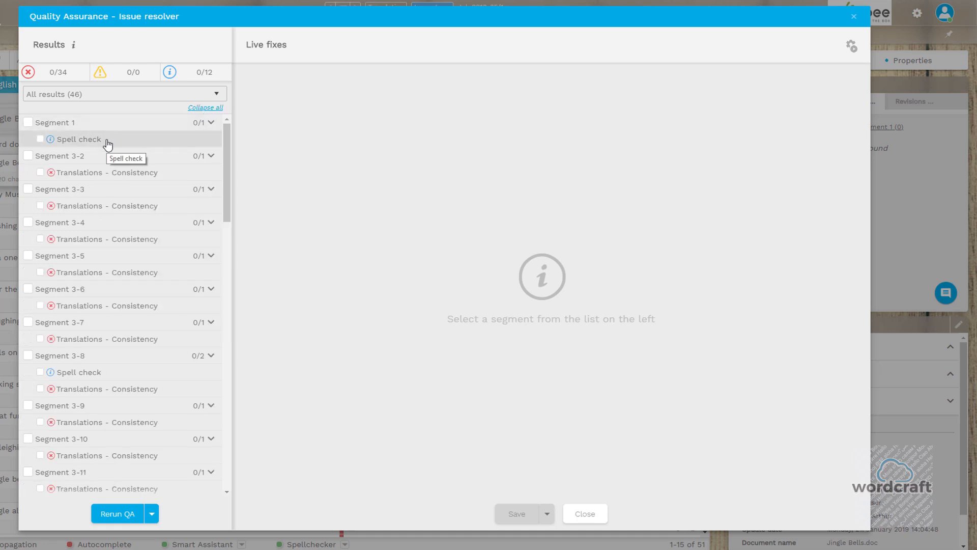
left_click(112, 126)
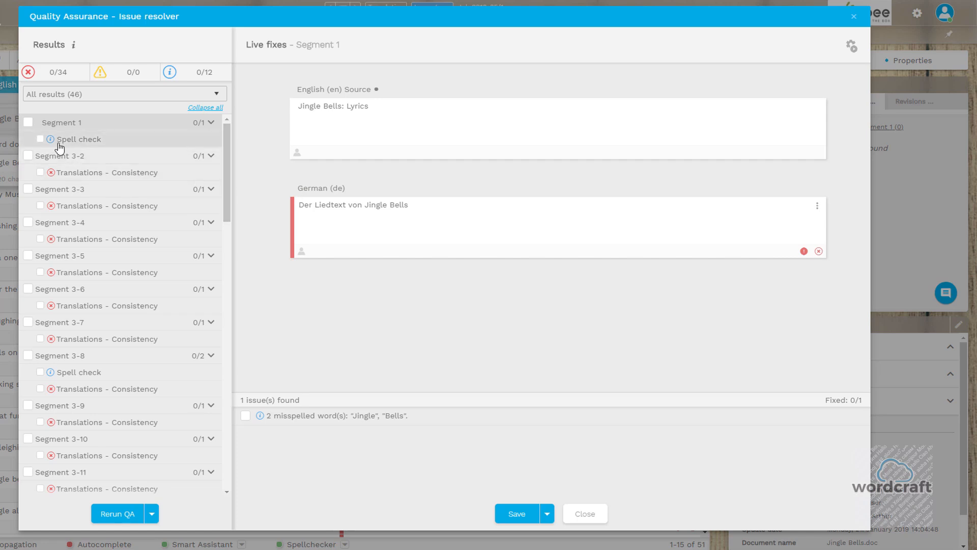
Mark Segment 1's spelling issue fixed with Success status, then save and move to Segment 3-2.
left_click(28, 122)
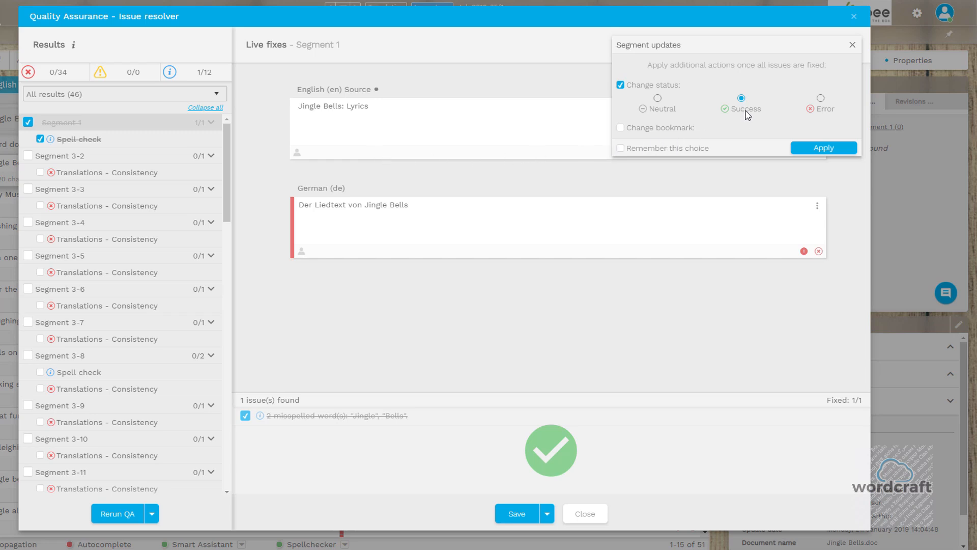
left_click(820, 147)
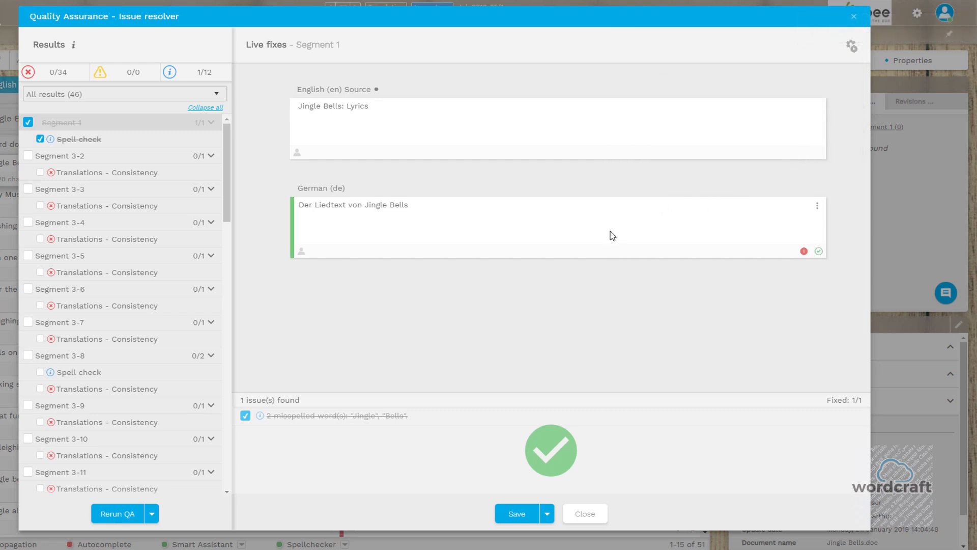
left_click(111, 160)
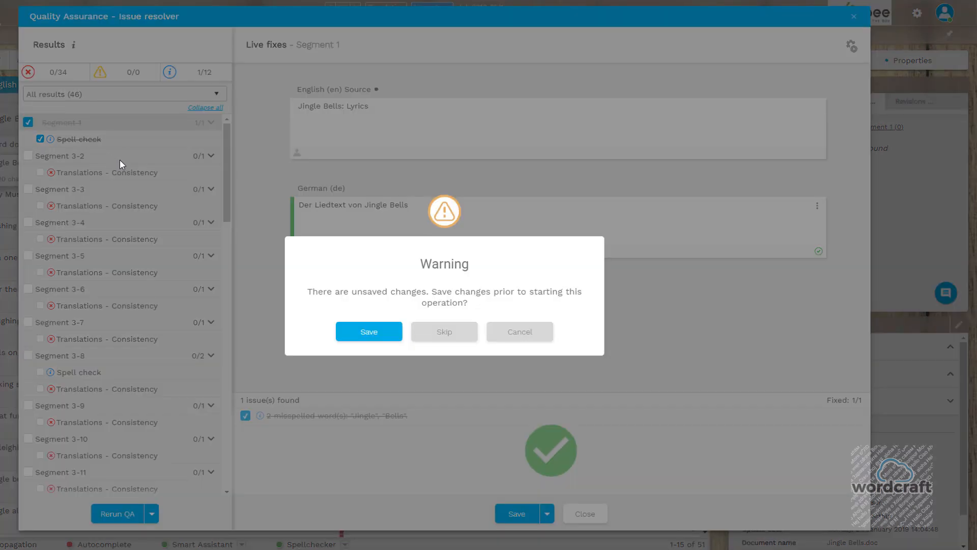
left_click(381, 335)
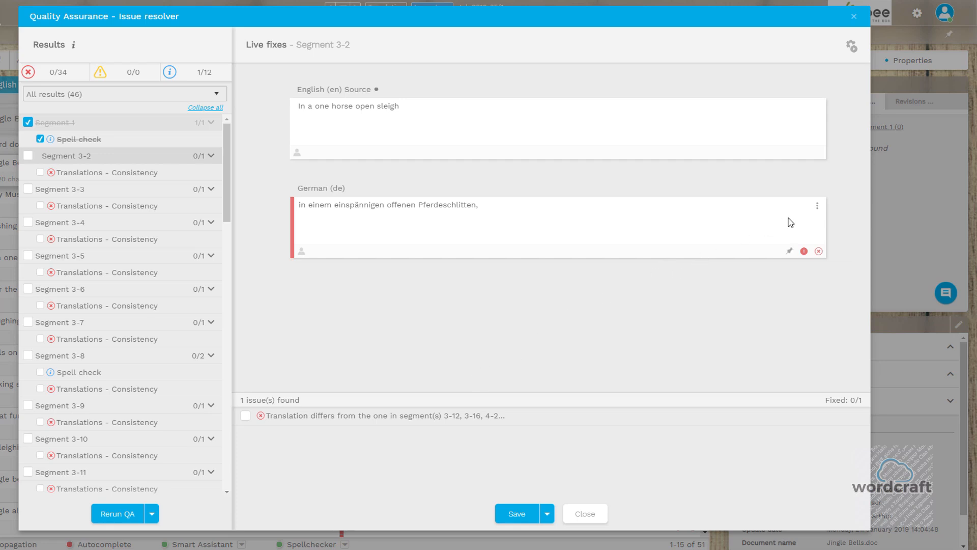
Propagate Segment 3-2's German translation using 'Propagation always overwrites existing translations'.
left_click(817, 206)
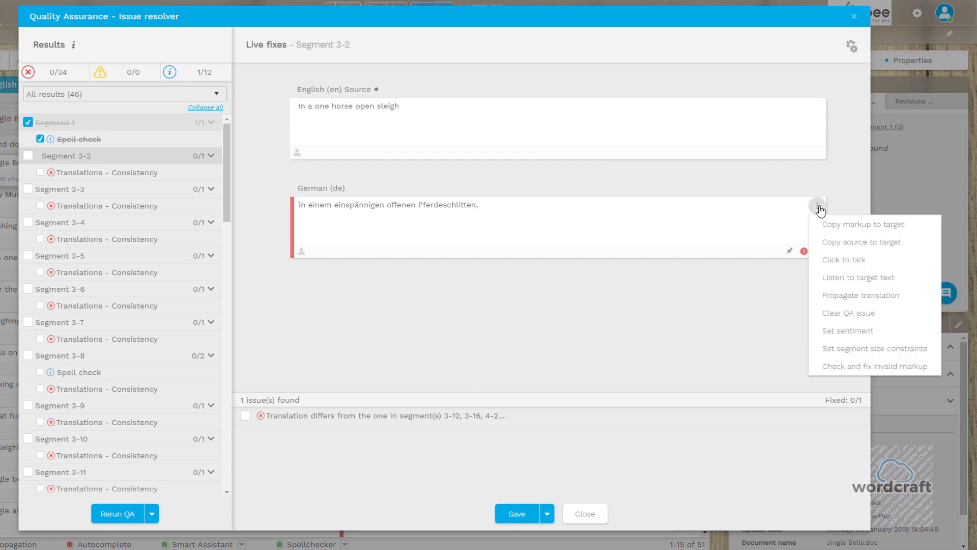
left_click(848, 300)
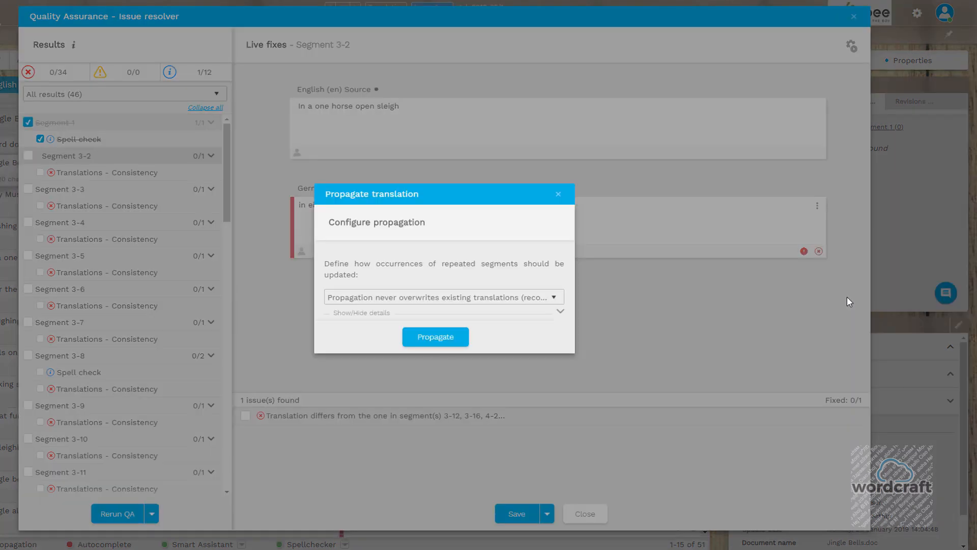
left_click(499, 297)
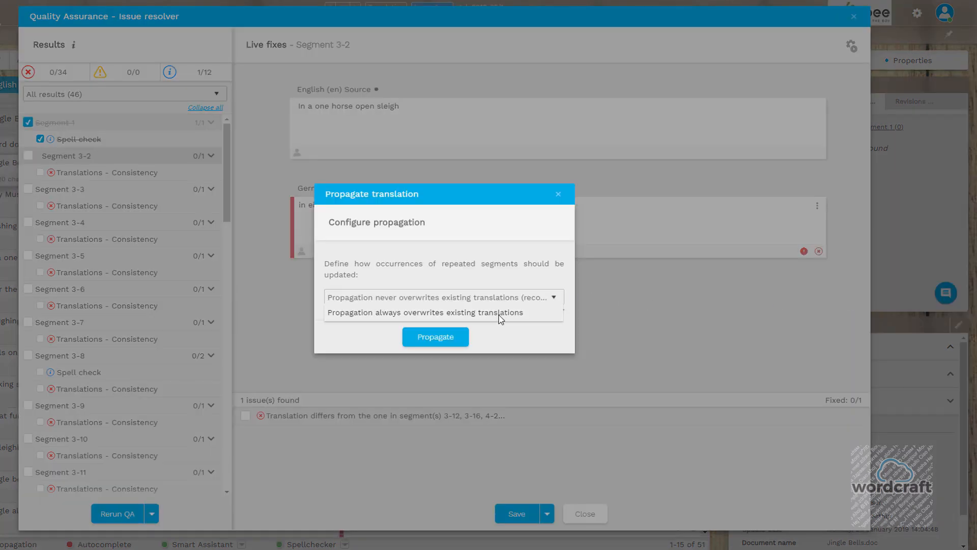
left_click(500, 312)
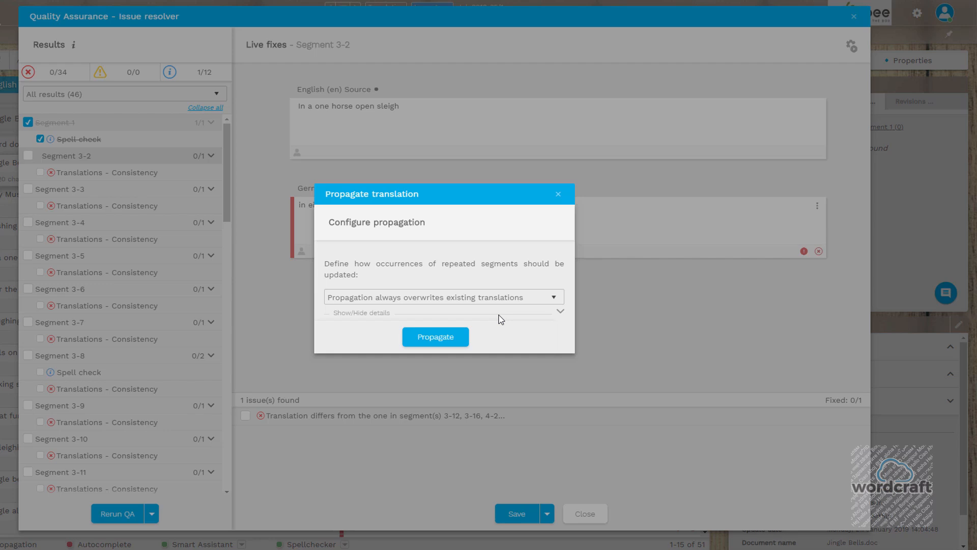
left_click(436, 337)
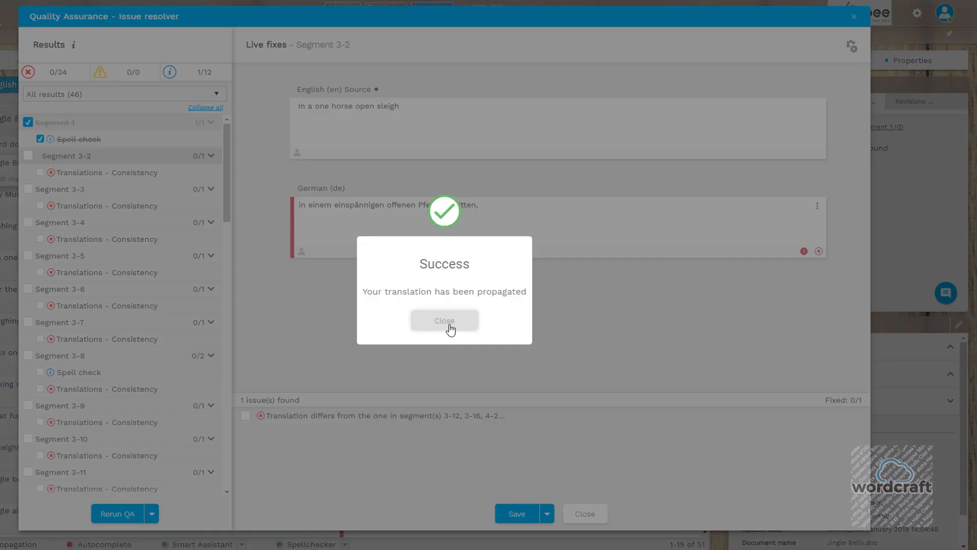
left_click(450, 330)
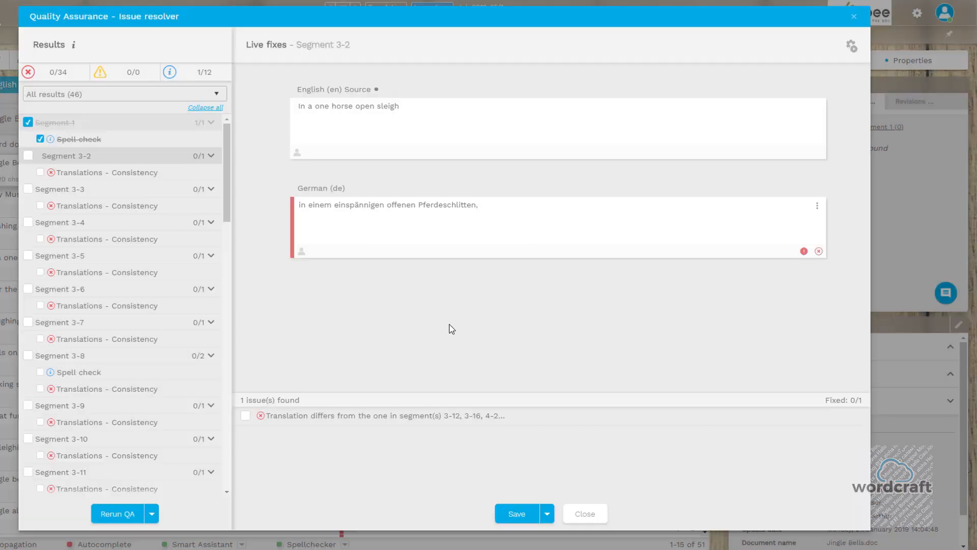
Tick Segment 3-2's consistency issue as fixed and apply the Success status.
left_click(245, 416)
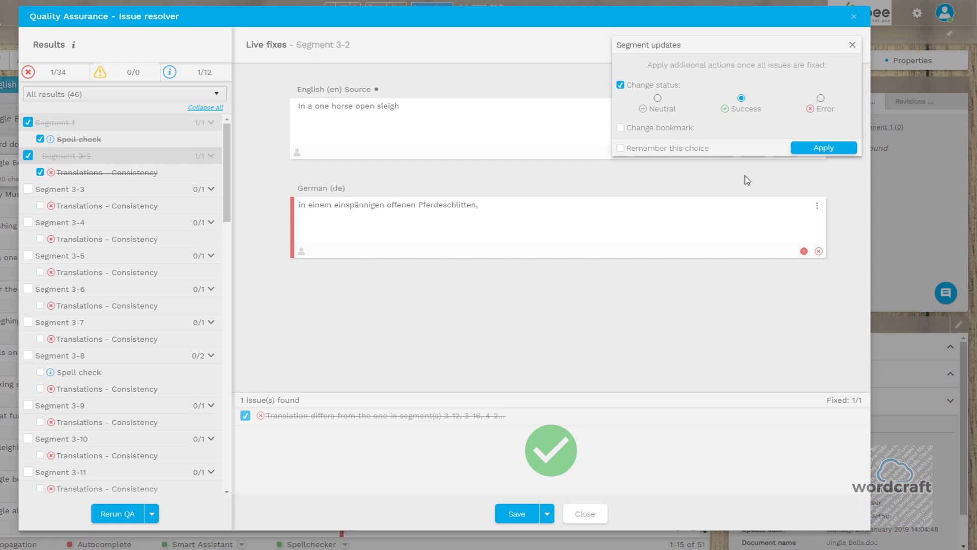
left_click(817, 149)
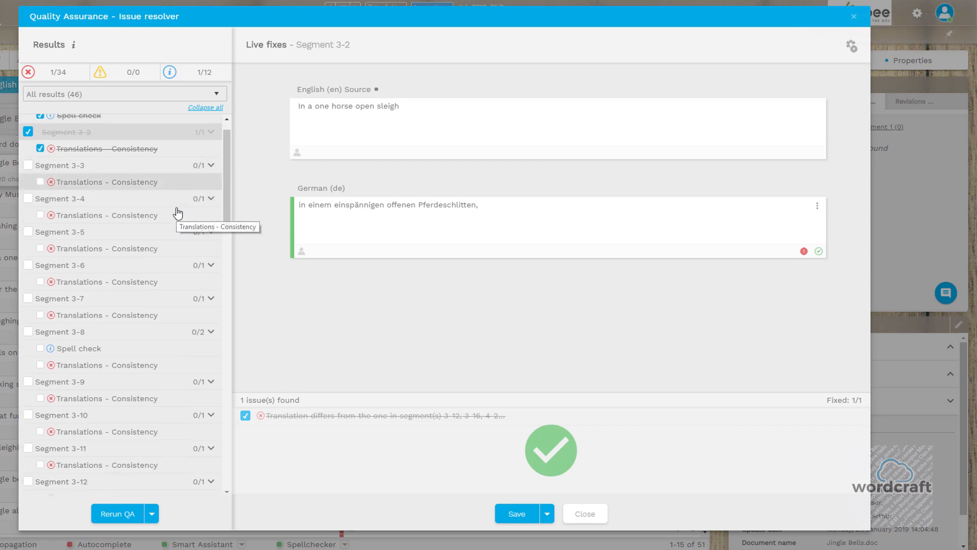
scroll(177, 213, "down", 5)
scroll(178, 213, "down", 8)
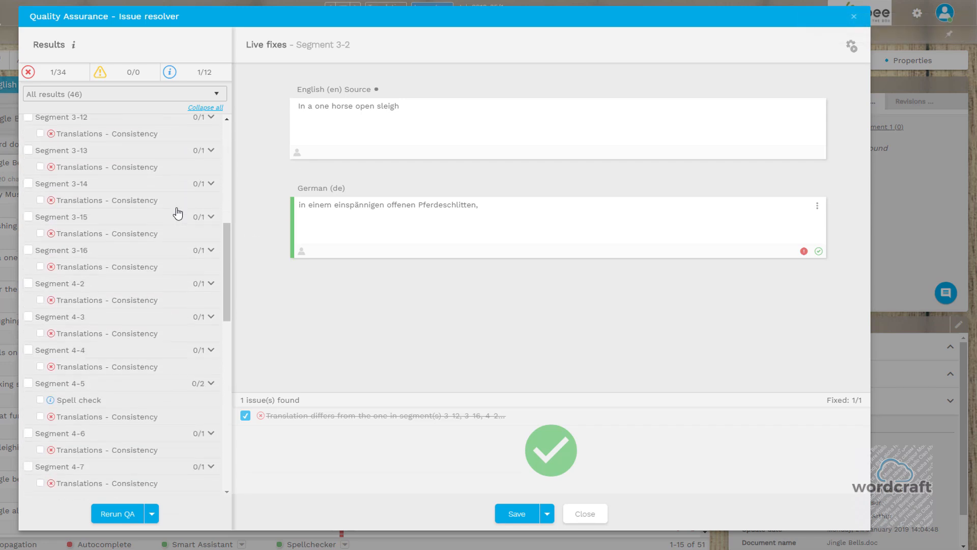
scroll(177, 213, "down", 10)
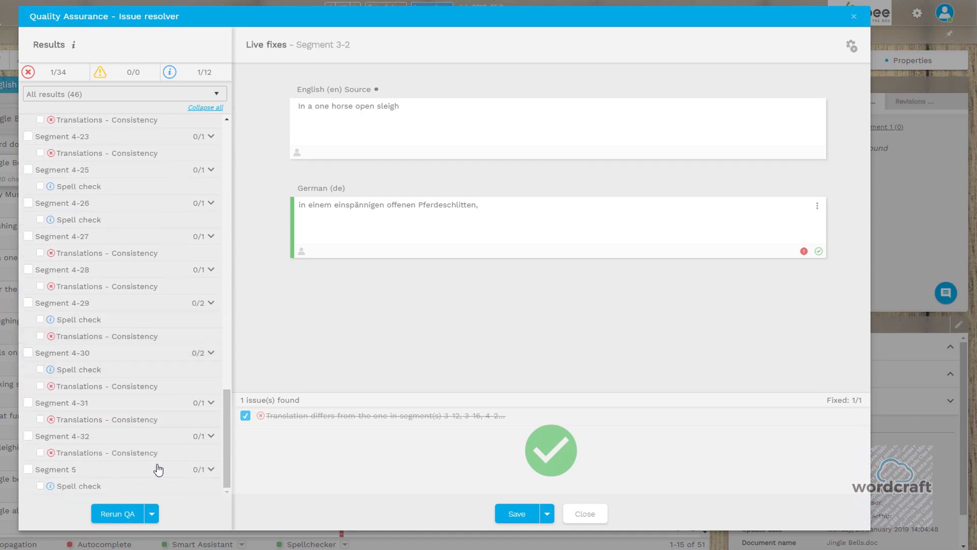
left_click(152, 514)
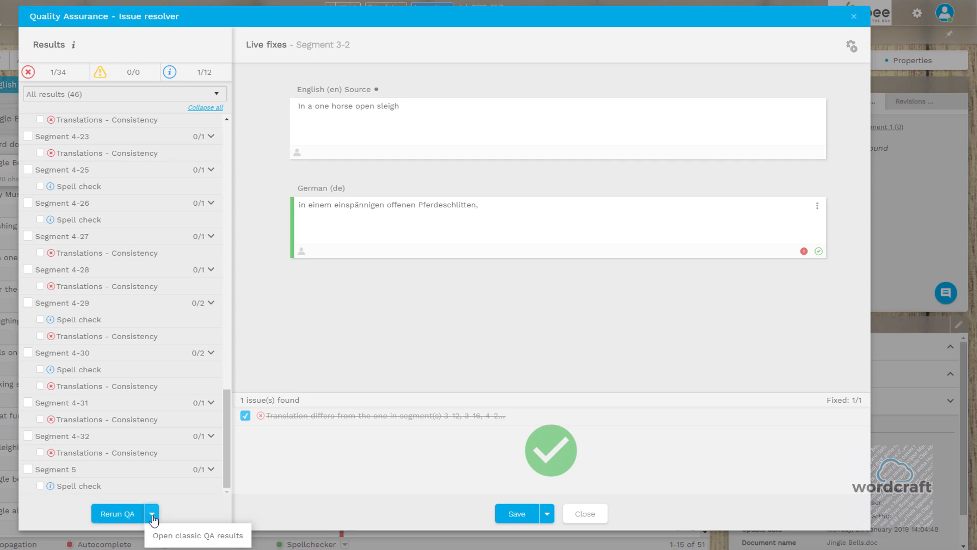
Switch to classic QA results, saving Segment 3-2's change, then close the Quality Assurance window.
left_click(177, 538)
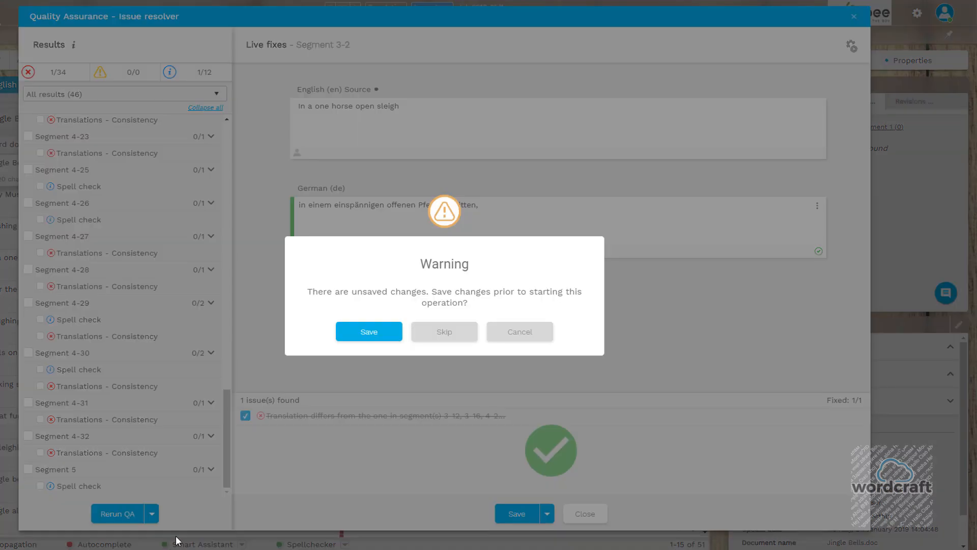
left_click(369, 332)
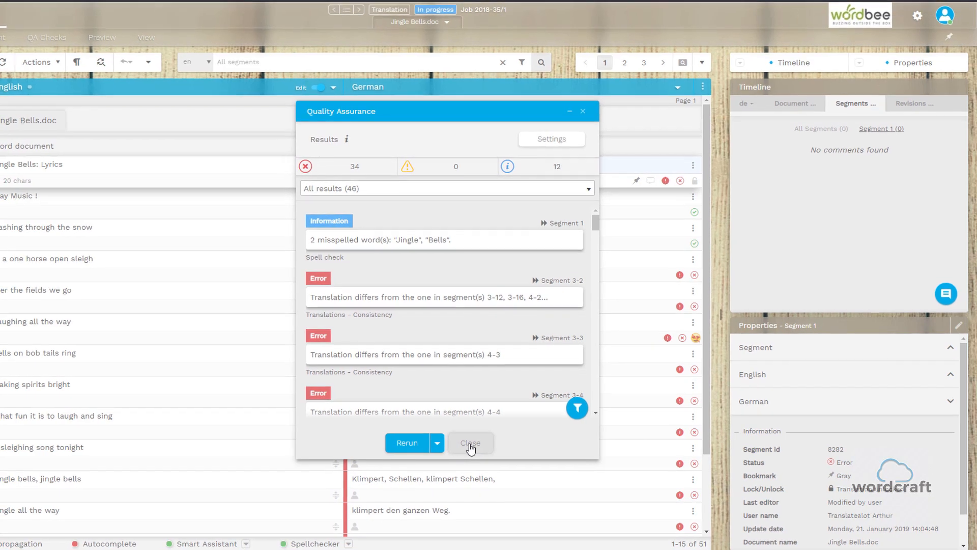
left_click(467, 444)
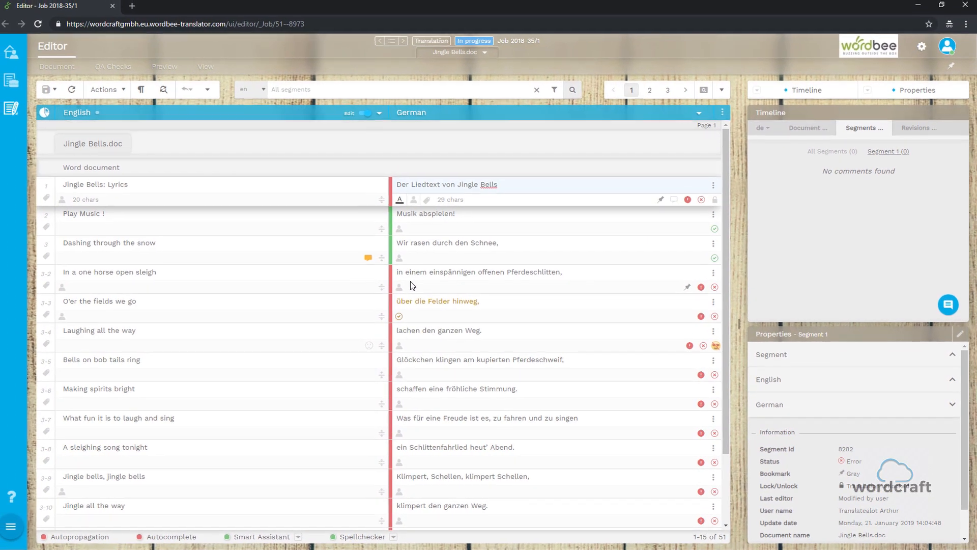